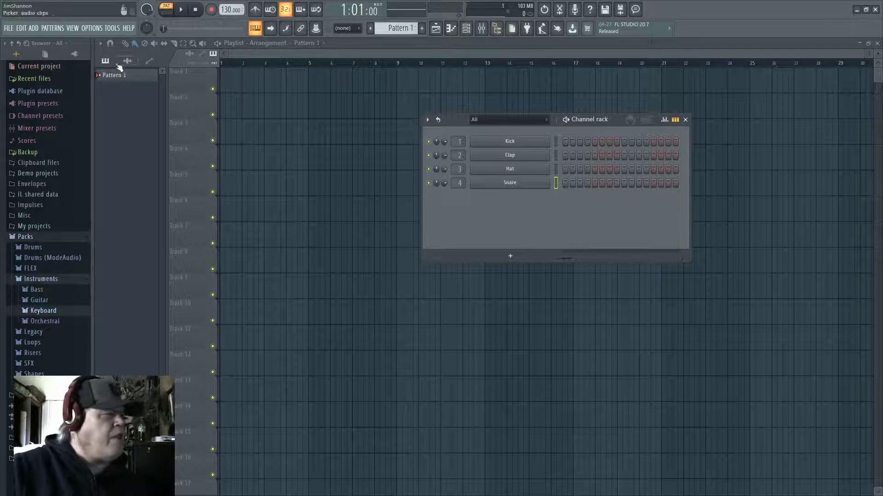
Search 'Arc' in the Plugin Manager and drag the Arcade VST3 into the channel rack
{"action": "left_click", "coordinate": [97, 29]}
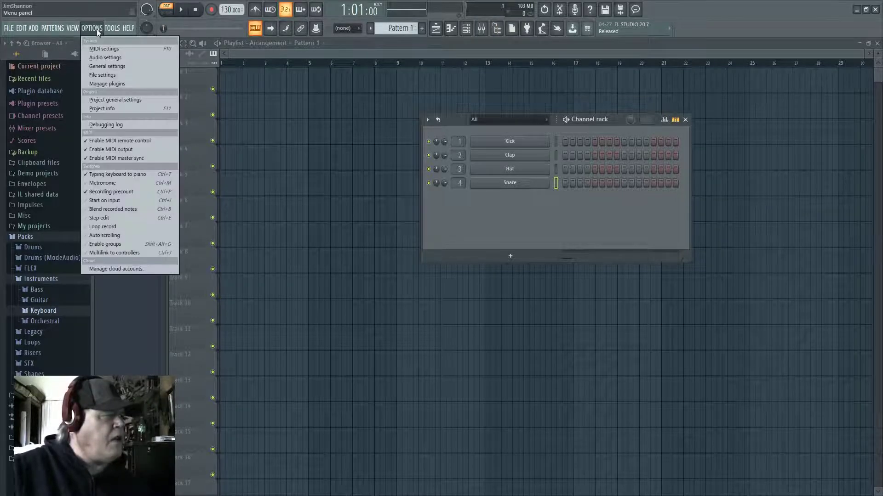
{"action": "left_click", "coordinate": [132, 86]}
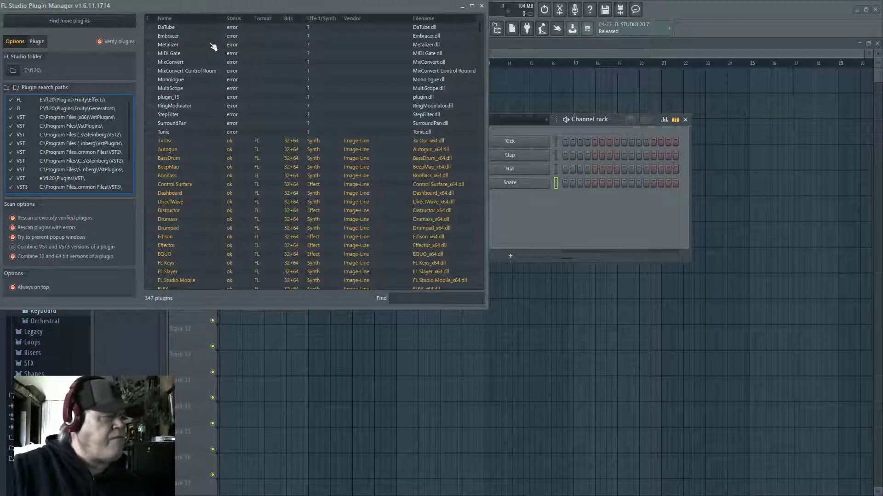
{"action": "left_click", "coordinate": [399, 297]}
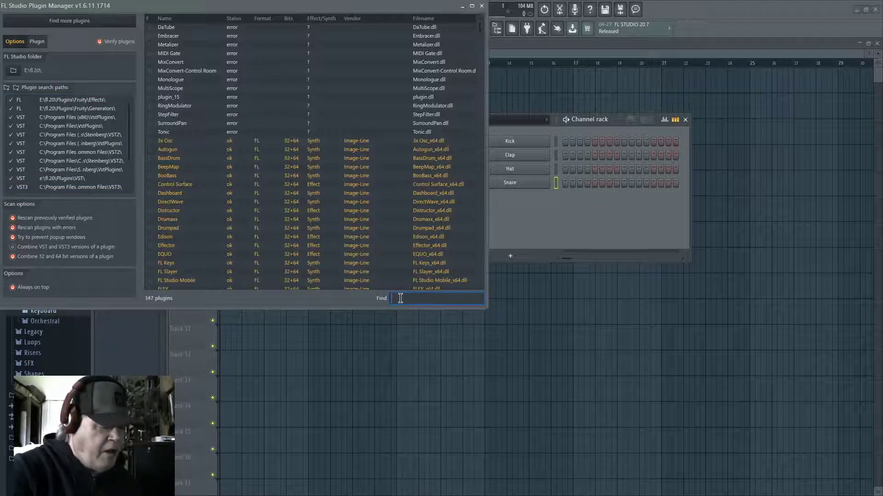
{"action": "type", "text": "Arc"}
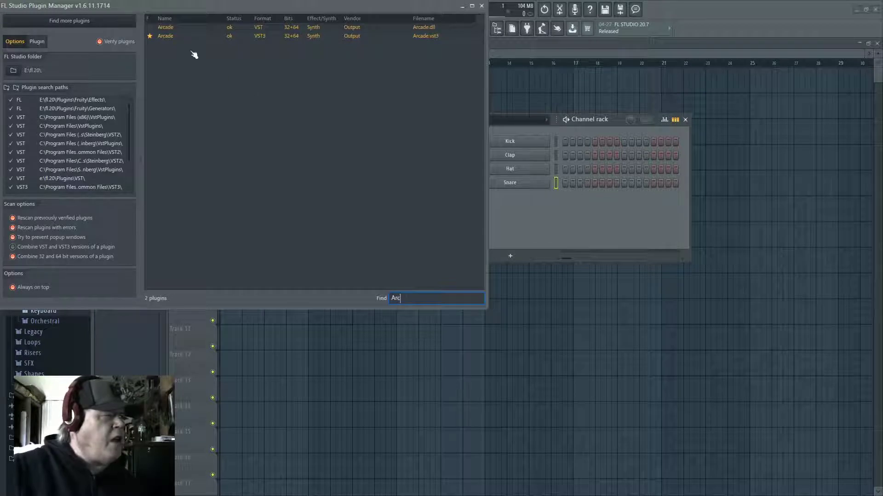
{"action": "left_click_drag", "start_coordinate": [185, 36], "coordinate": [564, 204]}
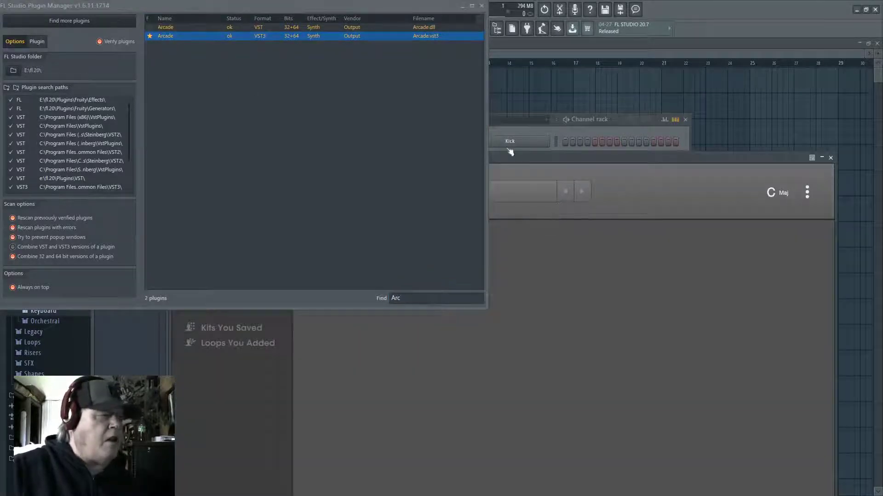
{"action": "left_click", "coordinate": [481, 6]}
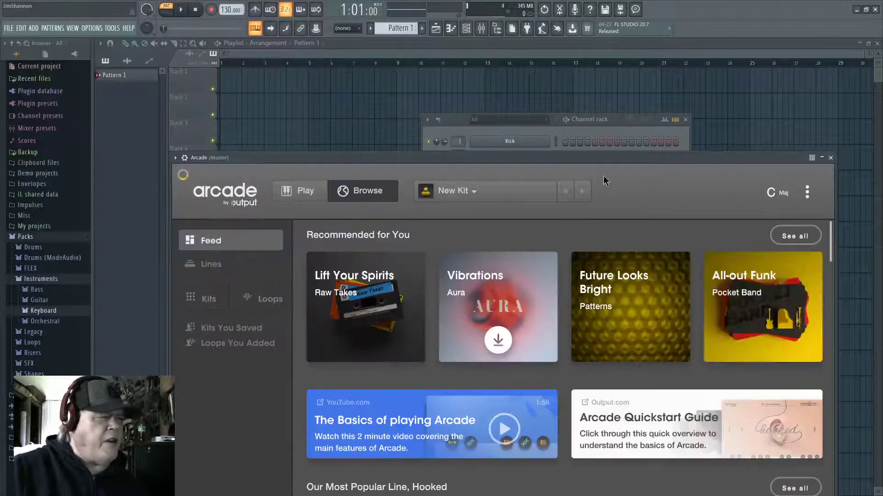
{"action": "mouse_move", "coordinate": [546, 161]}
{"action": "left_mouse_down"}
{"action": "mouse_move", "coordinate": [612, 150]}
{"action": "mouse_move", "coordinate": [634, 133]}
{"action": "left_mouse_up"}
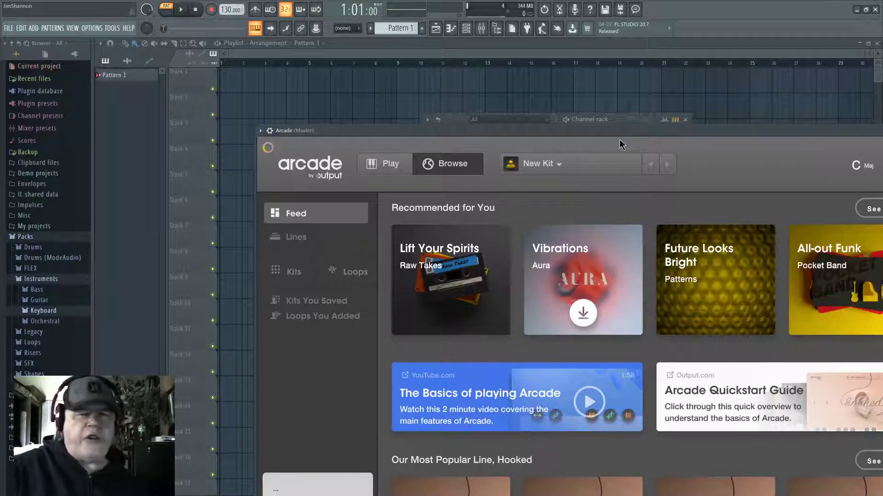
{"action": "mouse_move", "coordinate": [620, 141]}
{"action": "left_mouse_down"}
{"action": "mouse_move", "coordinate": [621, 190]}
{"action": "mouse_move", "coordinate": [604, 228]}
{"action": "mouse_move", "coordinate": [620, 105]}
{"action": "left_mouse_up"}
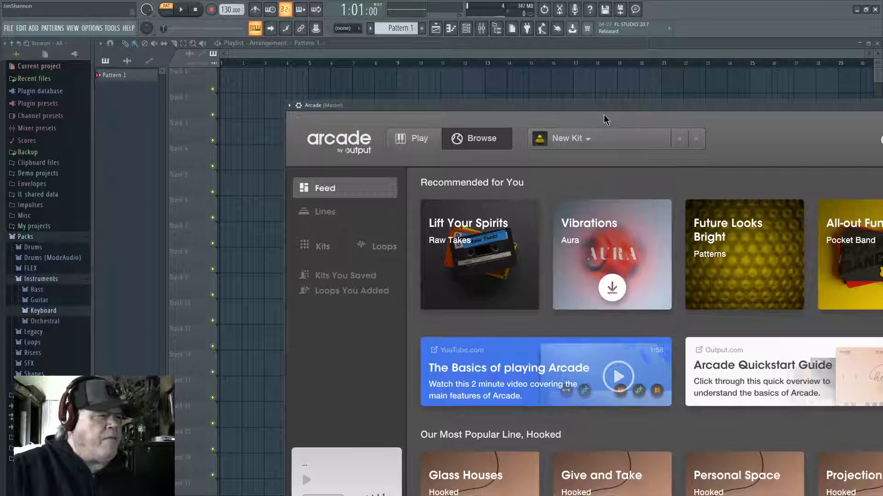
{"action": "left_click_drag", "start_coordinate": [616, 105], "coordinate": [637, 66]}
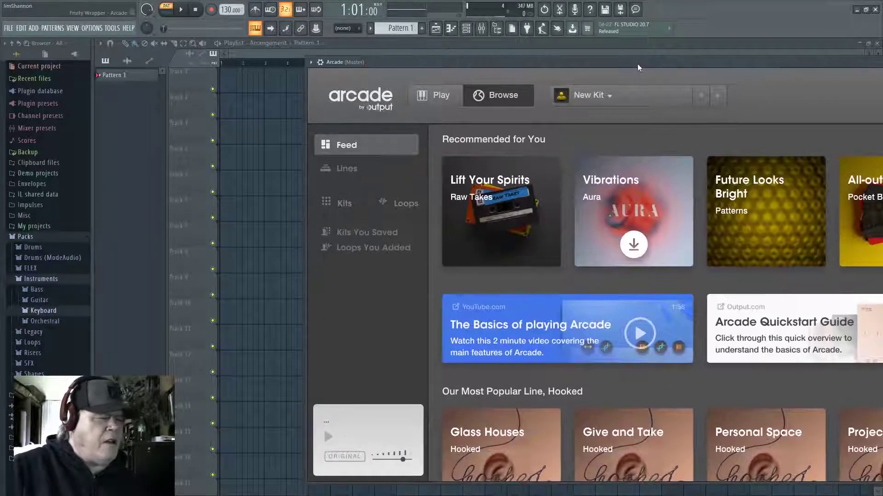
{"action": "mouse_move", "coordinate": [611, 254]}
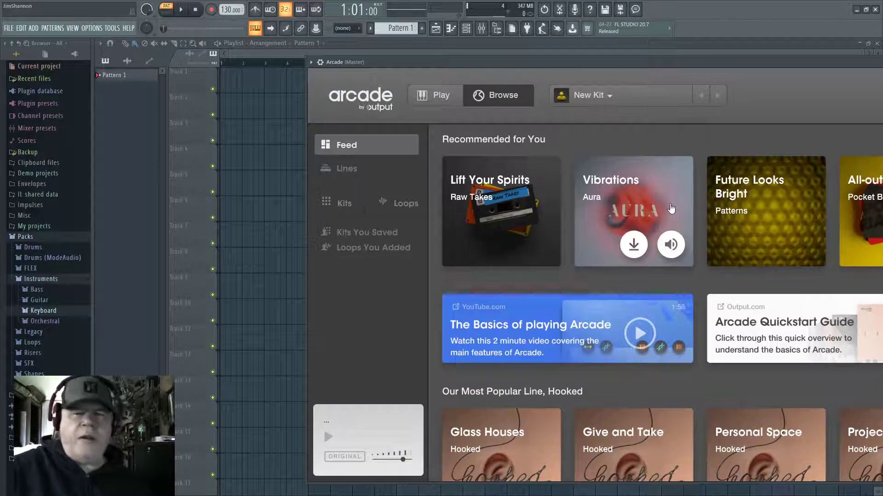
{"action": "scroll", "coordinate": [673, 206], "scroll_direction": "down", "scroll_amount": 3}
{"action": "scroll", "coordinate": [673, 205], "scroll_direction": "down", "scroll_amount": 2}
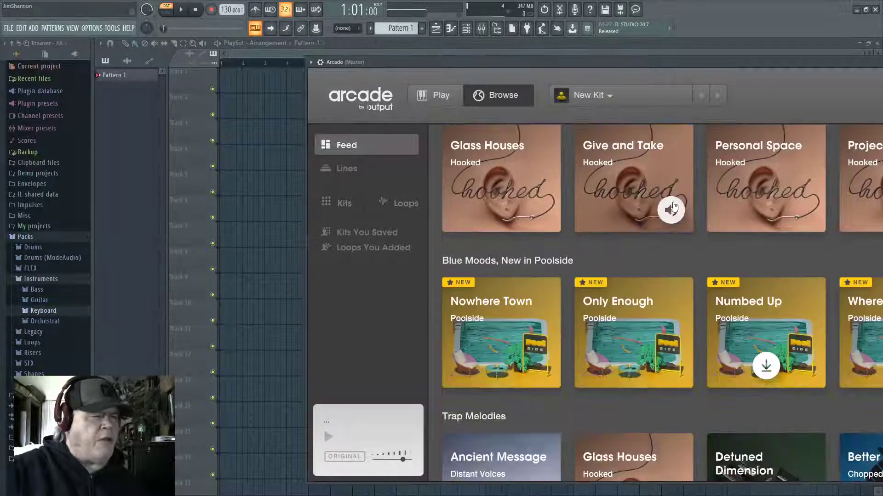
{"action": "scroll", "coordinate": [672, 206], "scroll_direction": "down", "scroll_amount": 3}
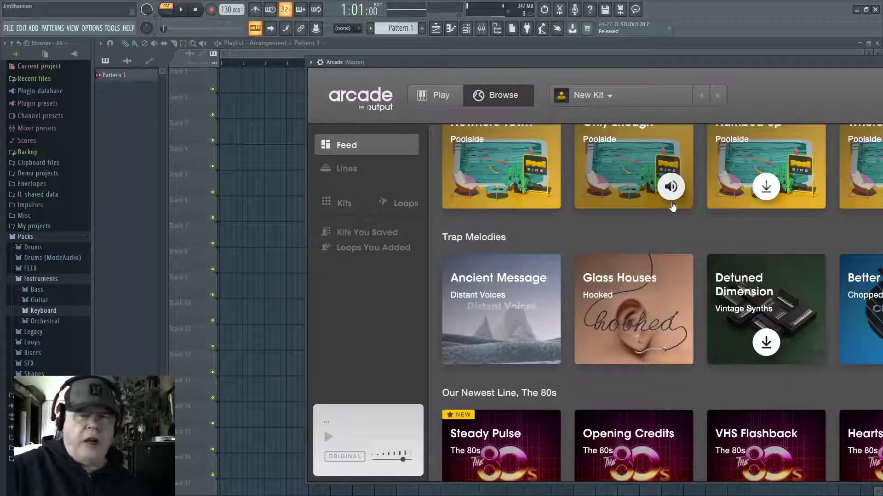
{"action": "scroll", "coordinate": [646, 177], "scroll_direction": "up", "scroll_amount": 1}
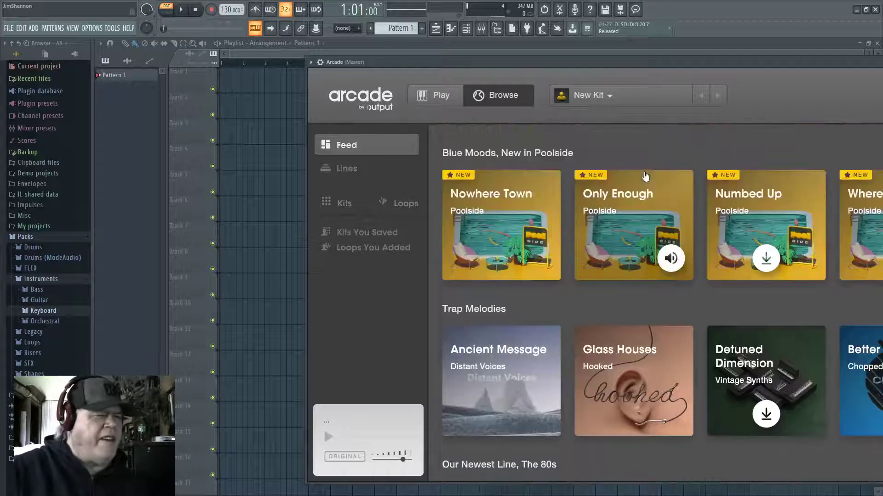
{"action": "scroll", "coordinate": [645, 176], "scroll_direction": "up", "scroll_amount": 1}
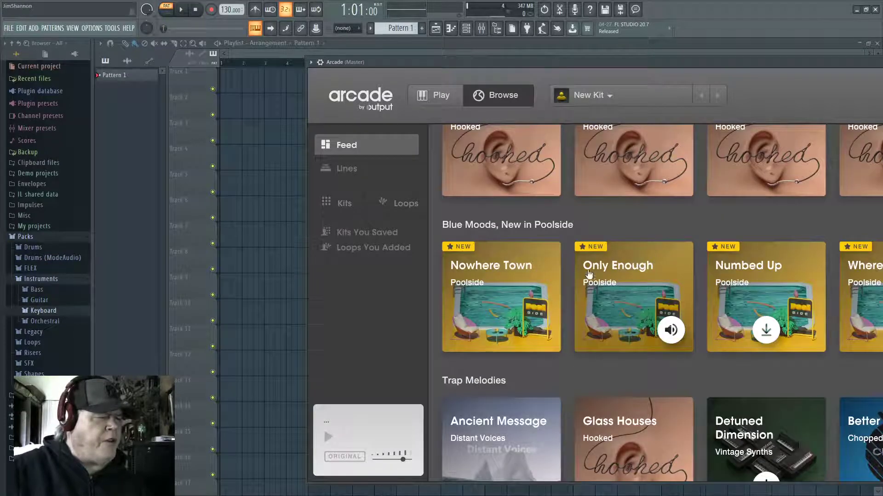
Load the Blue Moods 'Only Enough' kit, nudge the Arcade window, and play a C4 note
{"action": "left_click", "coordinate": [631, 269]}
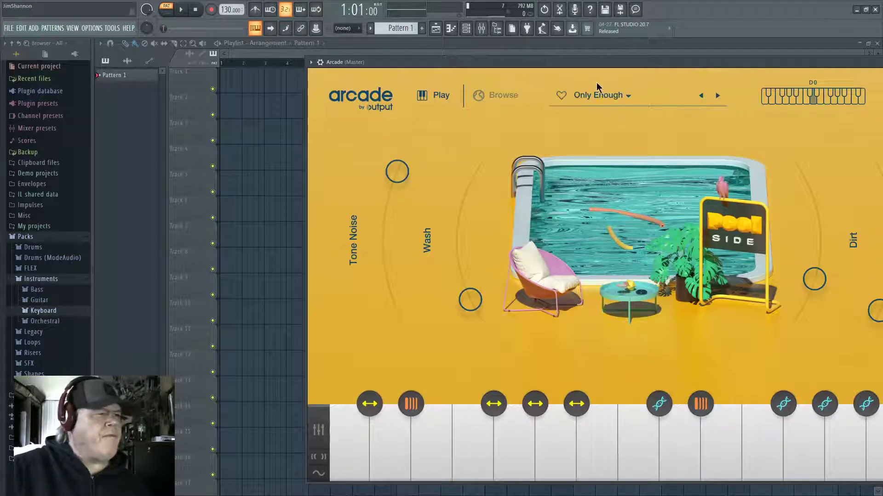
{"action": "left_click_drag", "start_coordinate": [595, 67], "coordinate": [597, 72]}
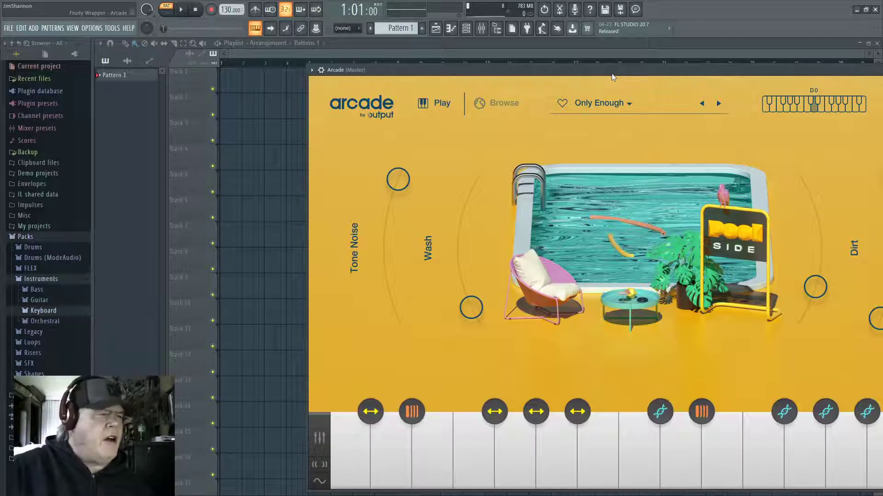
{"action": "left_click_drag", "start_coordinate": [615, 70], "coordinate": [599, 70]}
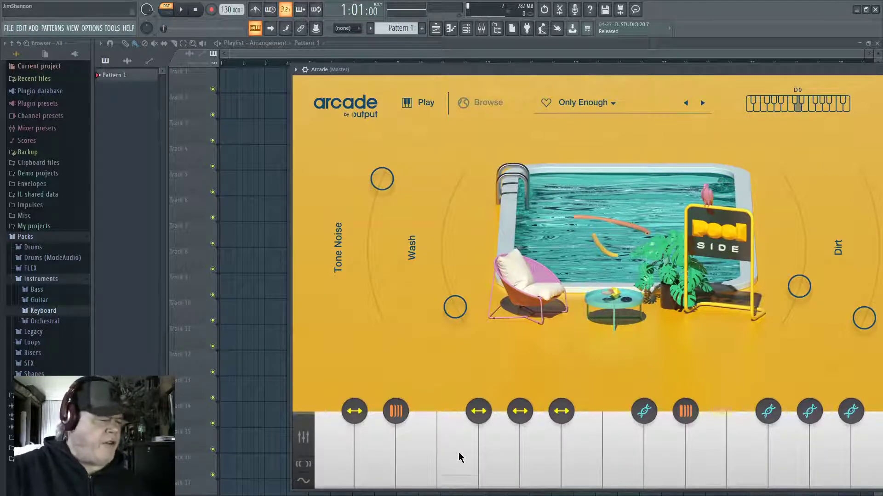
{"action": "mouse_move", "coordinate": [374, 451]}
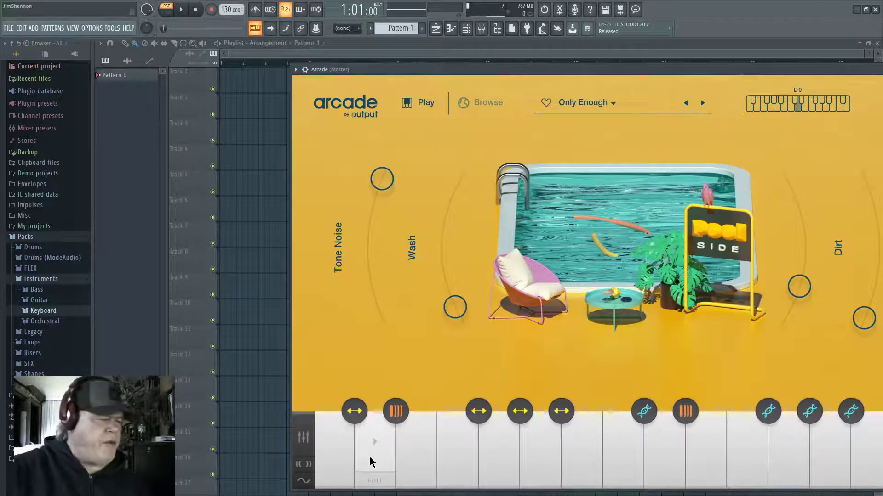
{"action": "left_click", "coordinate": [337, 455]}
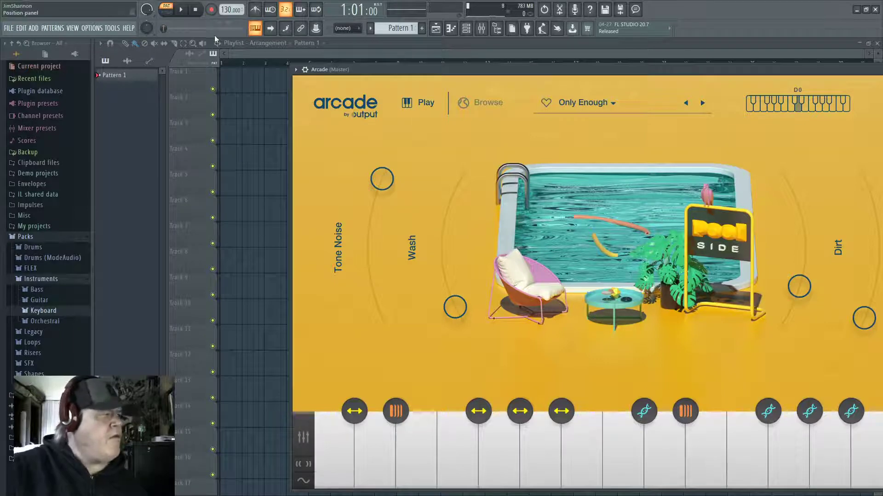
Record audio into the playlist as a clip, dismissing the input warning and closing the mixer
{"action": "left_click", "coordinate": [211, 11]}
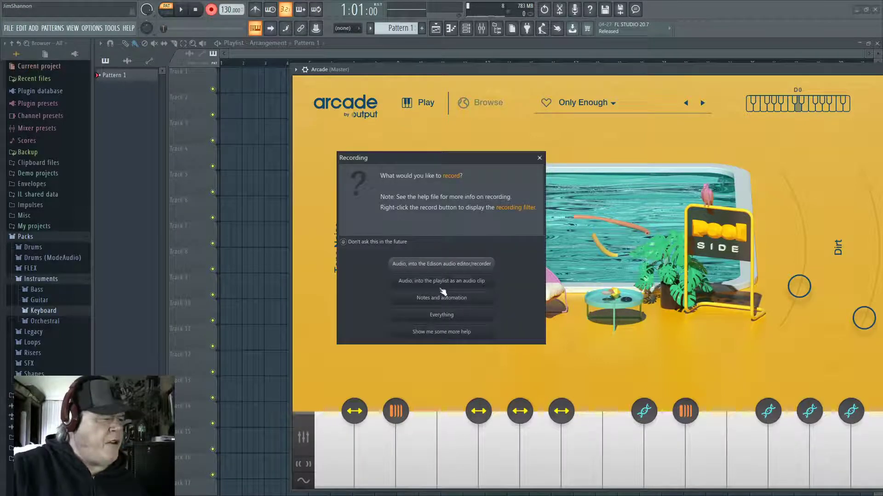
{"action": "left_click", "coordinate": [442, 283]}
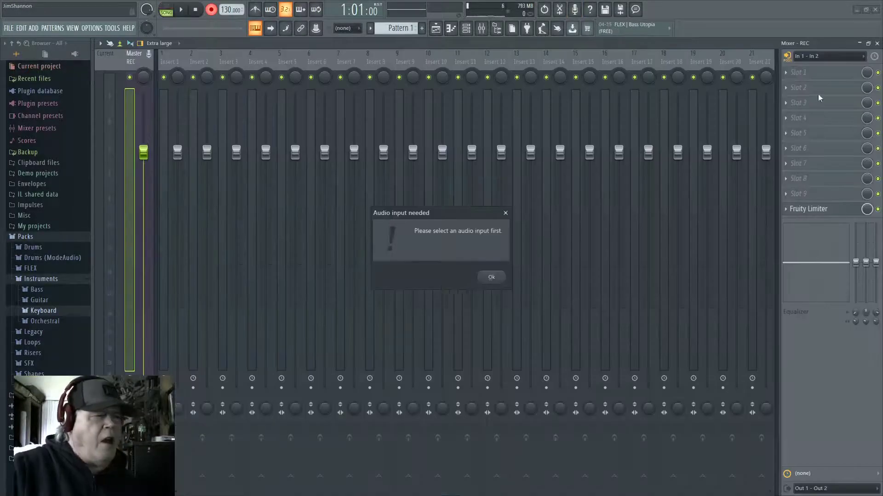
{"action": "left_click", "coordinate": [491, 278]}
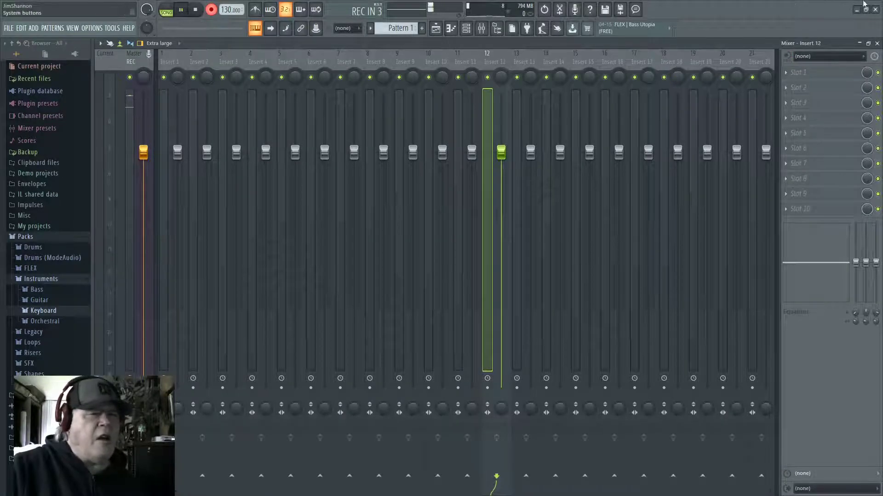
{"action": "left_click", "coordinate": [877, 44]}
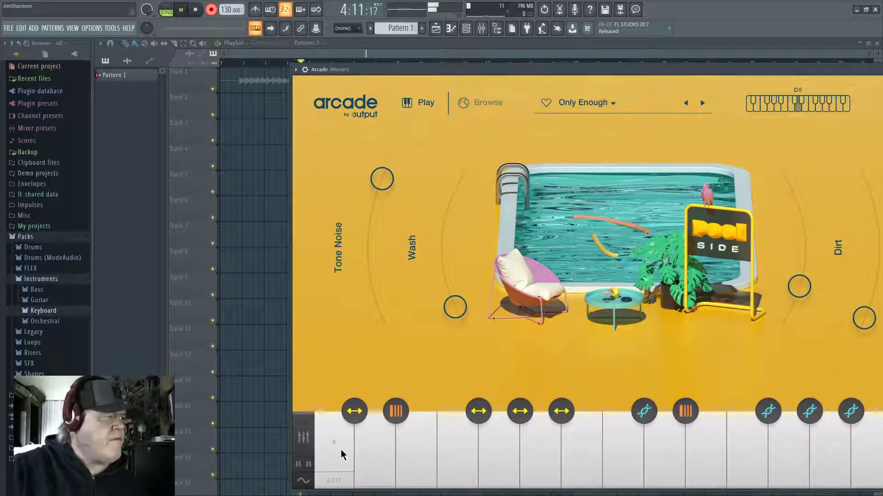
Stop the first take and audition a few notes on Arcade's keyboard
{"action": "key", "text": "space"}
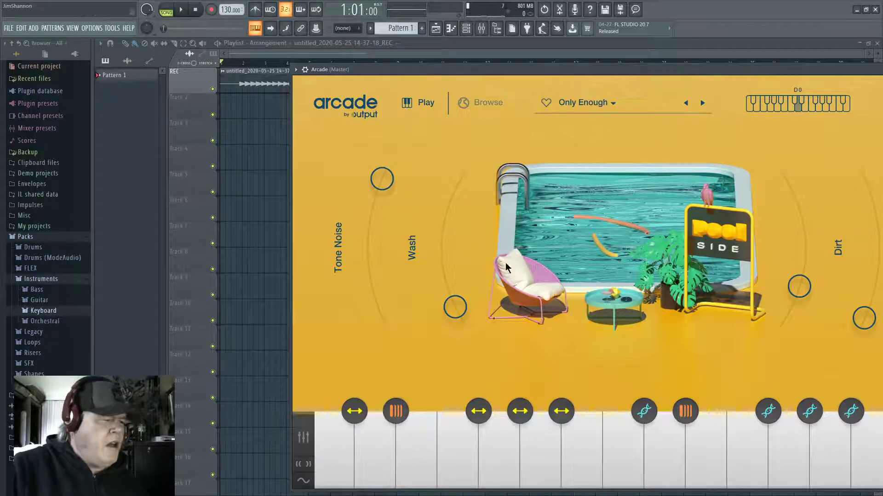
{"action": "left_click", "coordinate": [420, 445]}
{"action": "left_click", "coordinate": [421, 446]}
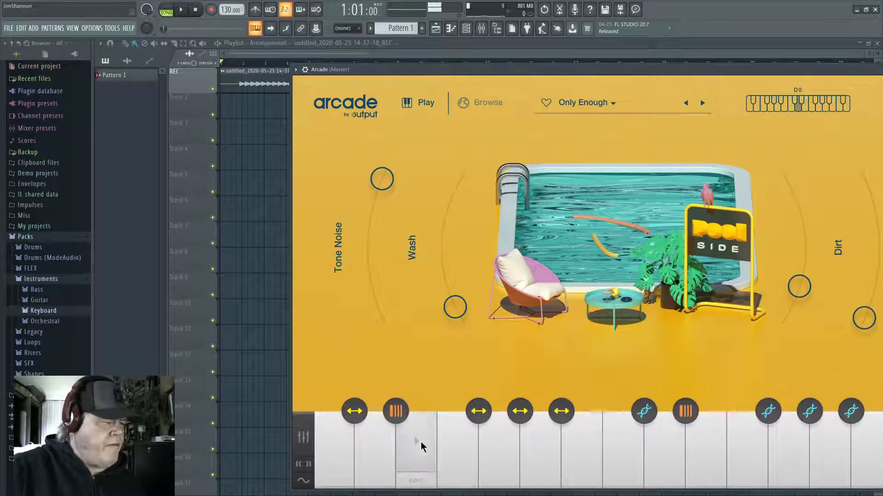
{"action": "left_click", "coordinate": [379, 448]}
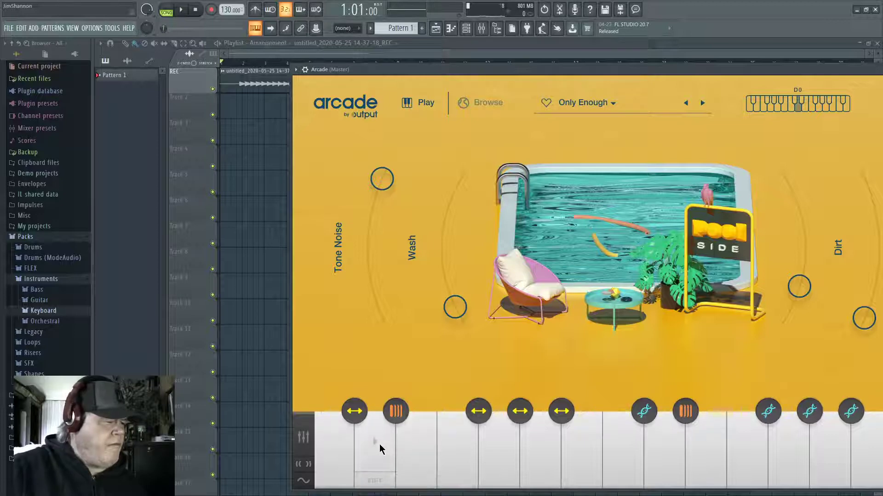
{"action": "left_click", "coordinate": [406, 448]}
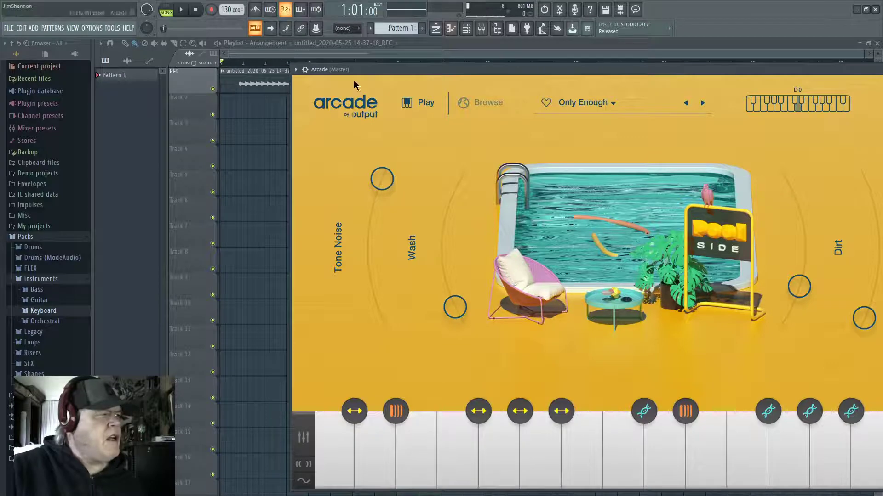
Start a second audio-clip recording while holding an Arcade note
{"action": "left_click", "coordinate": [213, 11]}
{"action": "left_click", "coordinate": [469, 282]}
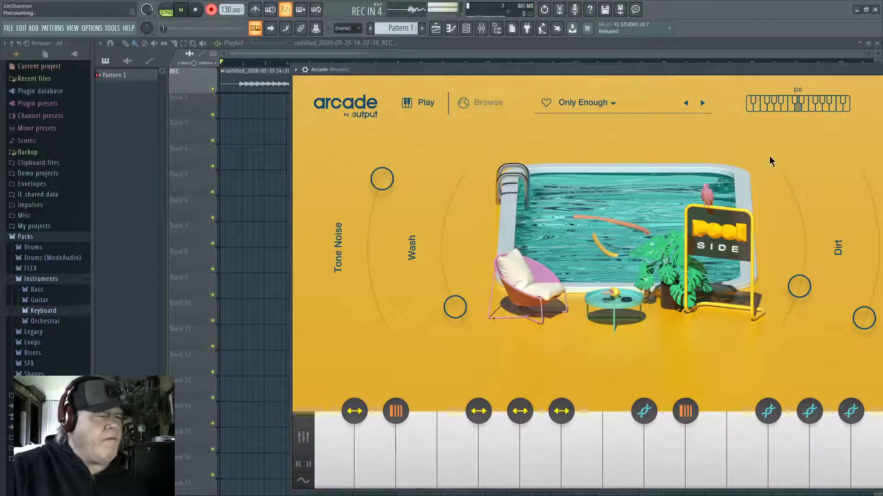
{"action": "left_click", "coordinate": [399, 459]}
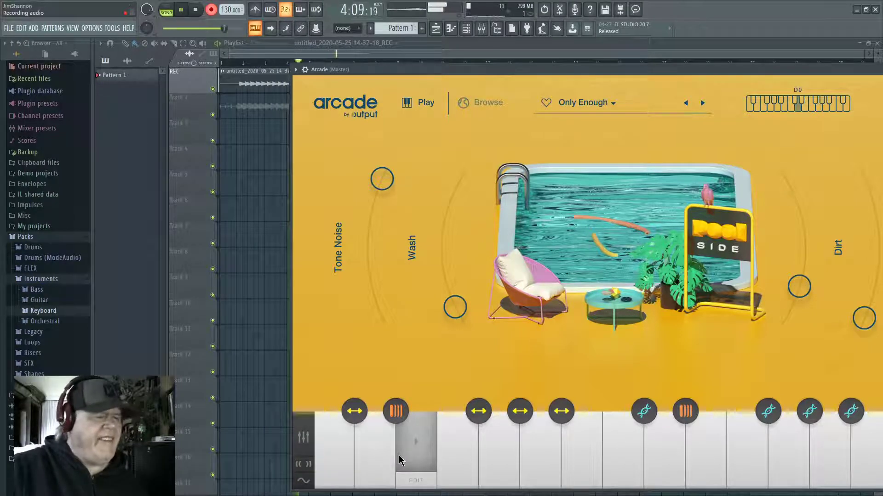
Release the held note, stop the second take, and audition an Arcade note
{"action": "left_click_drag", "start_coordinate": [399, 461], "coordinate": [399, 461]}
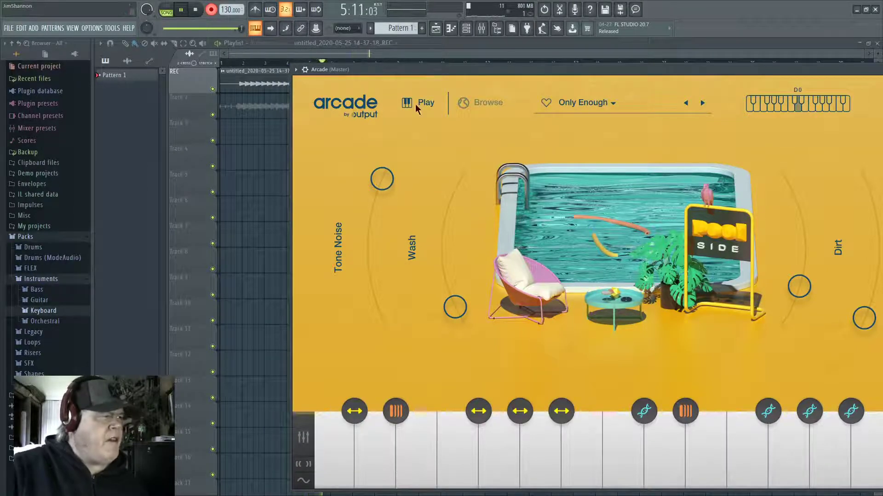
{"action": "left_click", "coordinate": [211, 11]}
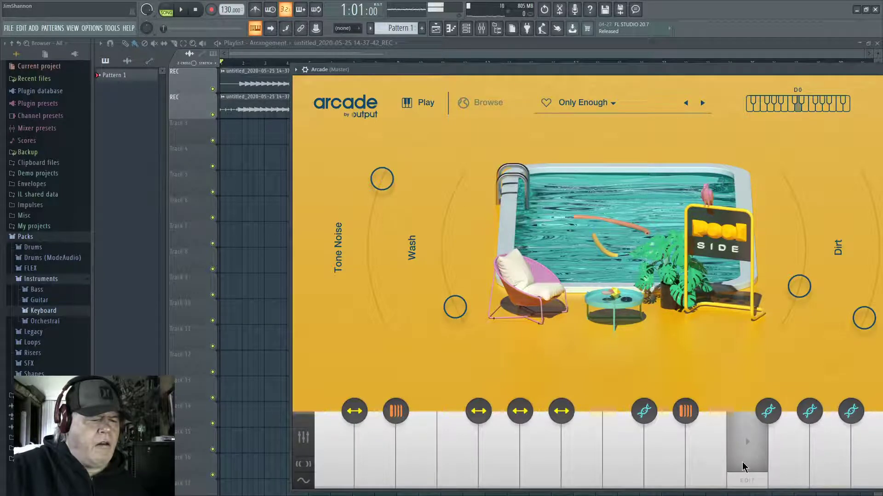
{"action": "left_click", "coordinate": [786, 467]}
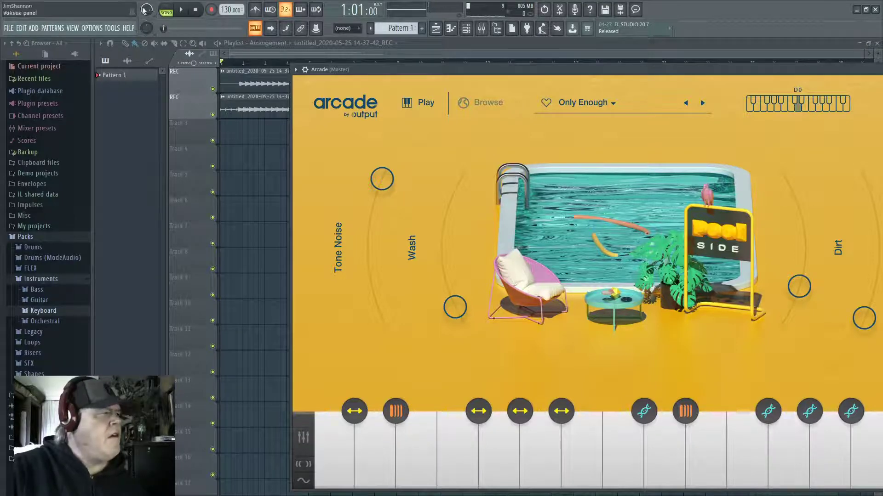
Record a third take into the playlist as an audio clip while holding a note
{"action": "left_click", "coordinate": [212, 9]}
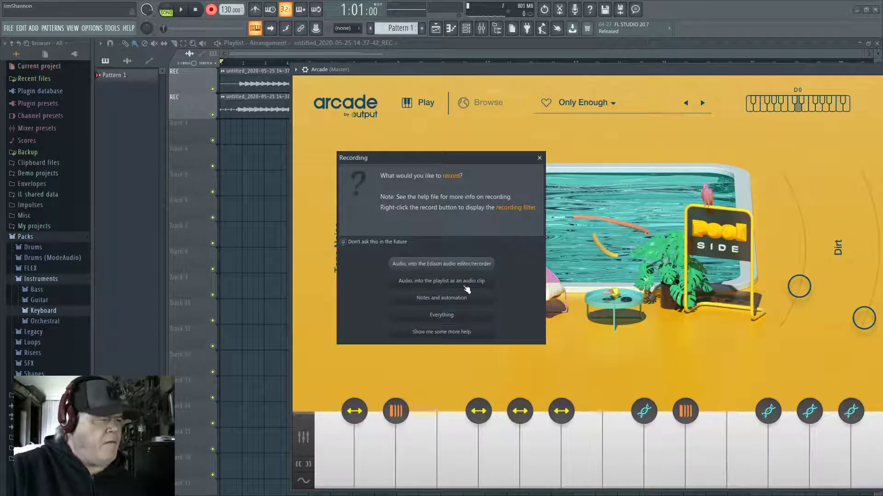
{"action": "left_click", "coordinate": [466, 295]}
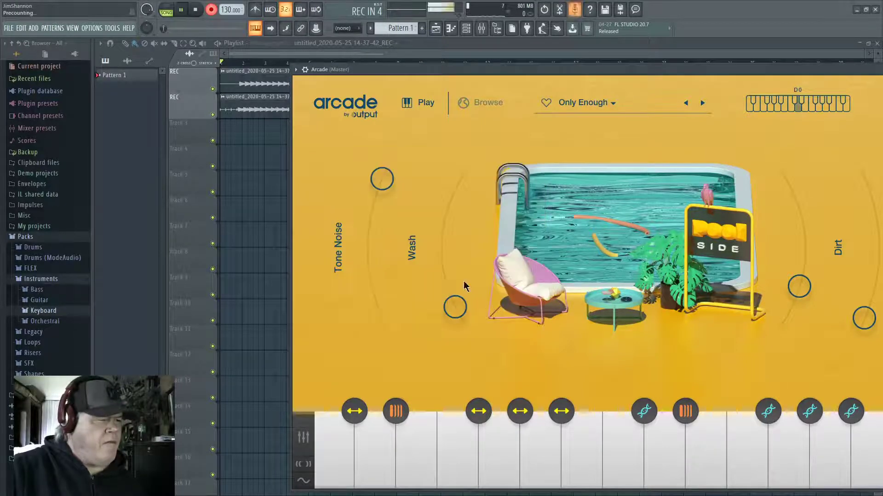
{"action": "left_click", "coordinate": [790, 449]}
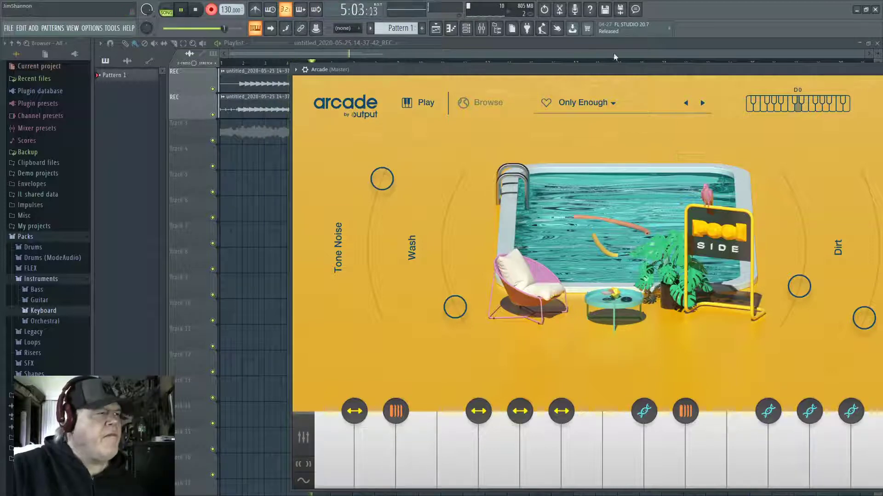
{"action": "left_click", "coordinate": [195, 10]}
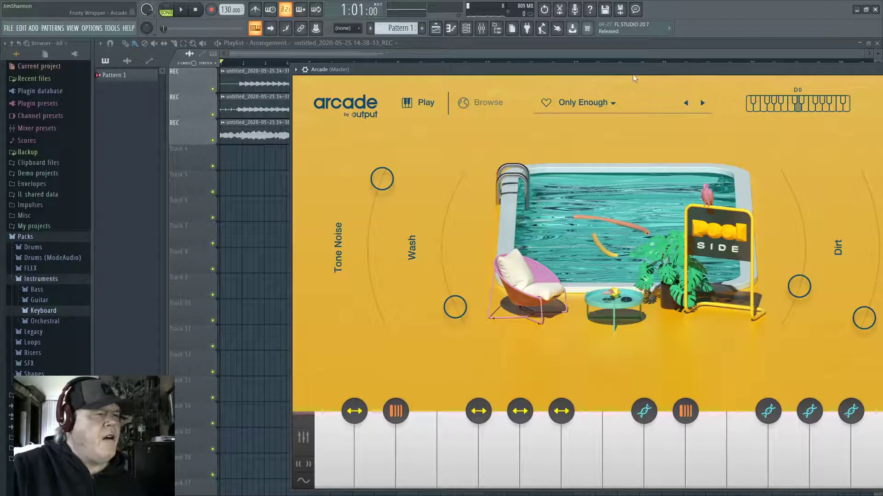
Move the Arcade window aside and play back the three recorded clips
{"action": "left_click_drag", "start_coordinate": [632, 70], "coordinate": [588, 208]}
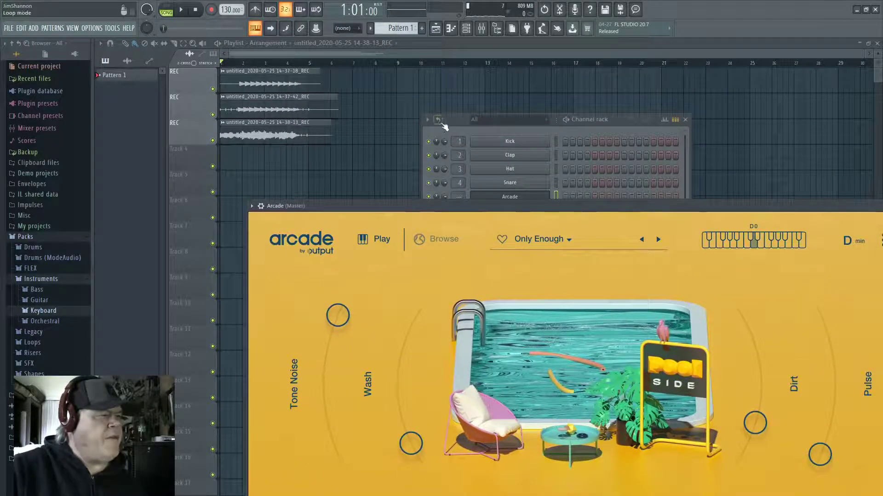
{"action": "left_click", "coordinate": [185, 12]}
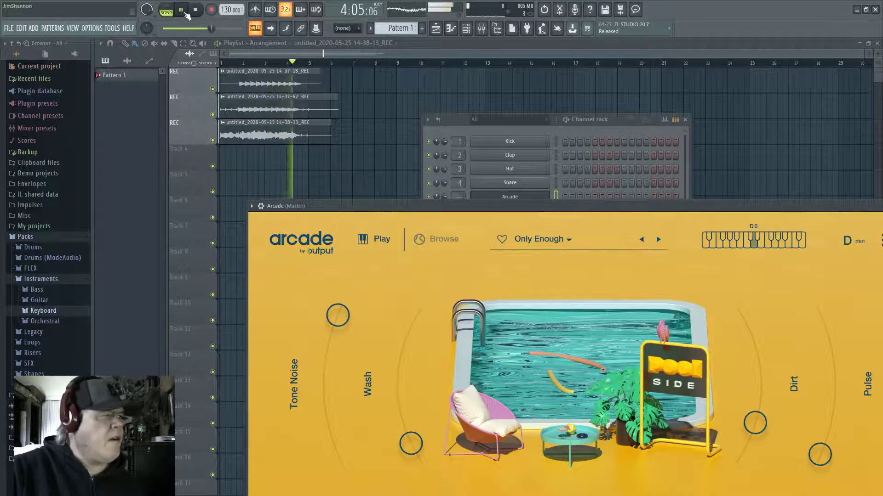
{"action": "left_click", "coordinate": [198, 11]}
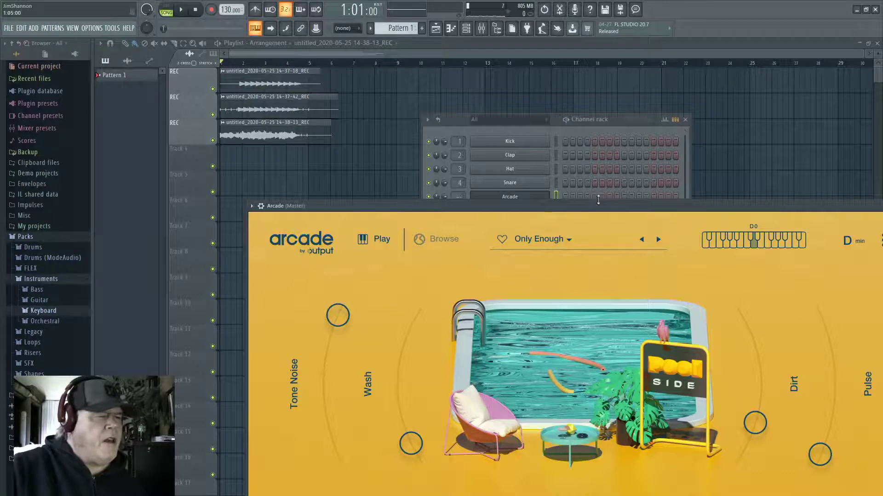
Reposition the Arcade window to uncover the whole channel rack
{"action": "left_click_drag", "start_coordinate": [604, 203], "coordinate": [650, 50]}
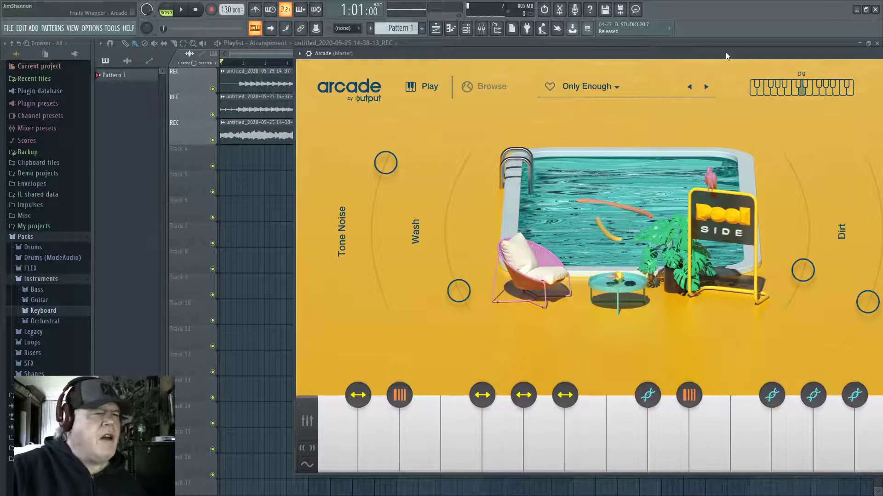
{"action": "left_click_drag", "start_coordinate": [726, 52], "coordinate": [661, 201]}
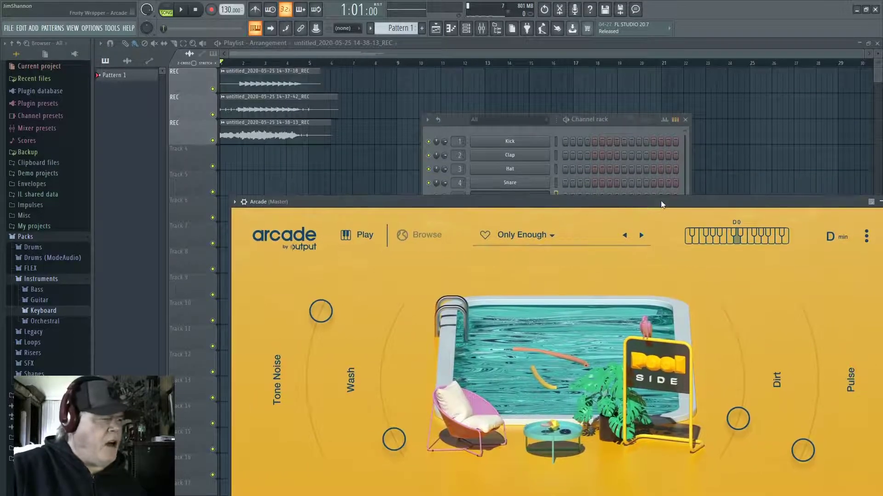
{"action": "left_click_drag", "start_coordinate": [661, 200], "coordinate": [616, 259]}
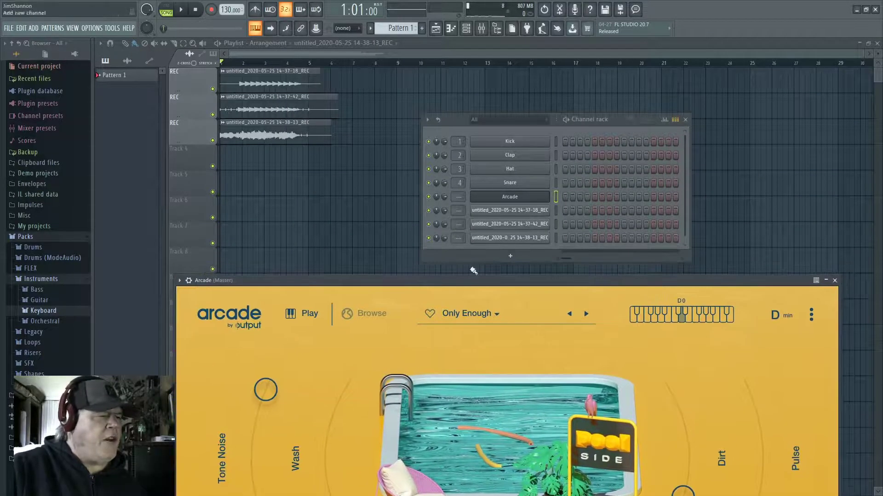